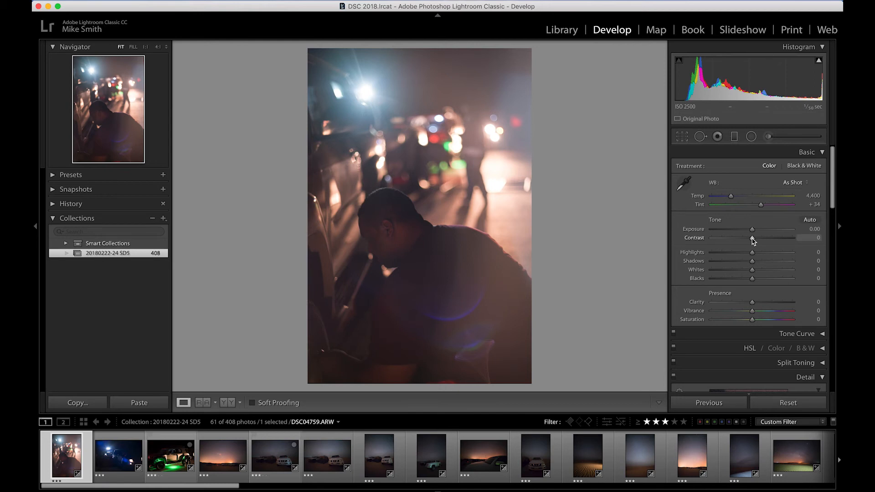
- Set the roadside portrait's exposure to +0.75, contrast to +45, highlights to −60 and shadows to +33
{"action": "left_click_drag", "start_coordinate": [752, 231], "coordinate": [772, 242]}
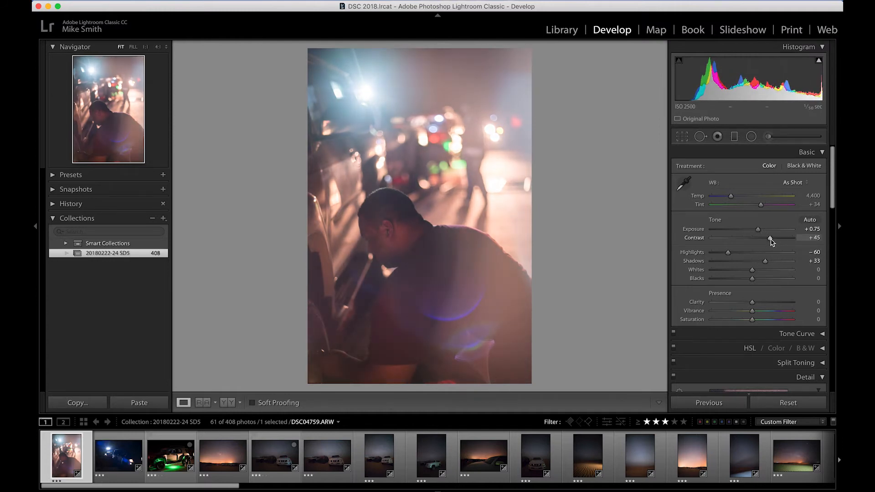
- Set the blue-lit car photo's exposure to +0.55, contrast to +21, highlights to −36 and shadows to +45, and raise its clarity
{"action": "key", "text": "Right"}
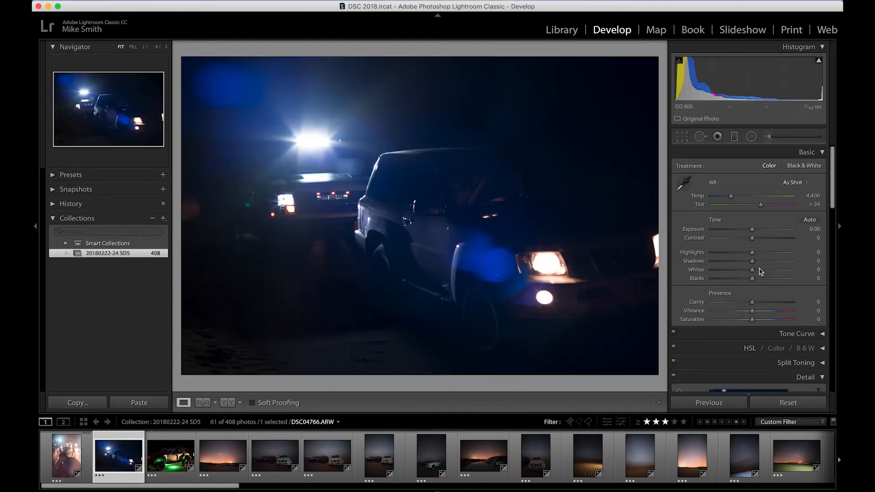
{"action": "left_click_drag", "start_coordinate": [753, 238], "coordinate": [774, 266]}
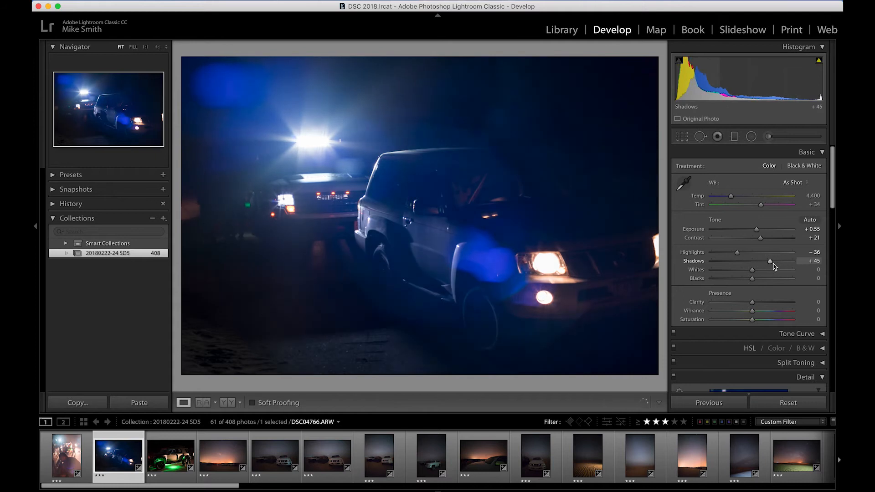
{"action": "left_click_drag", "start_coordinate": [752, 302], "coordinate": [763, 304]}
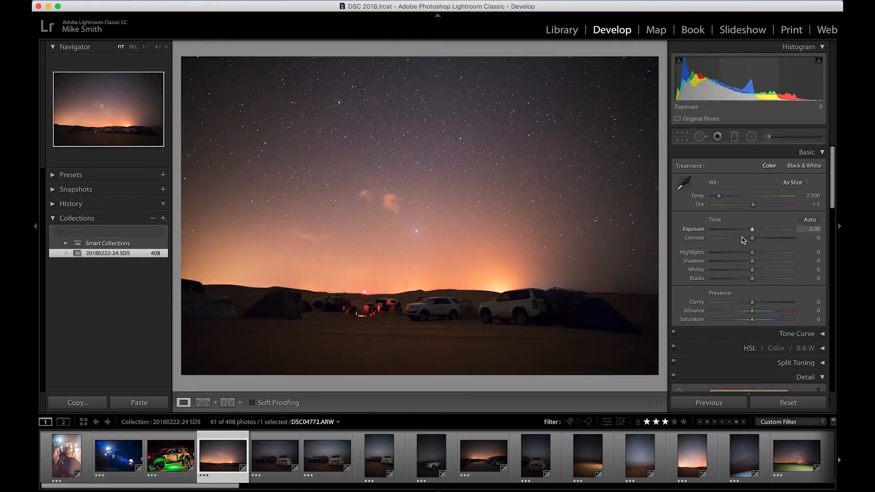
- Adjust the highlights and shadows of the starry desert camp photo and increase its clarity
{"action": "mouse_move", "coordinate": [752, 252]}
{"action": "left_mouse_down"}
{"action": "mouse_move", "coordinate": [726, 250]}
{"action": "mouse_move", "coordinate": [770, 261]}
{"action": "left_mouse_up"}
{"action": "left_click_drag", "start_coordinate": [753, 302], "coordinate": [765, 303]}
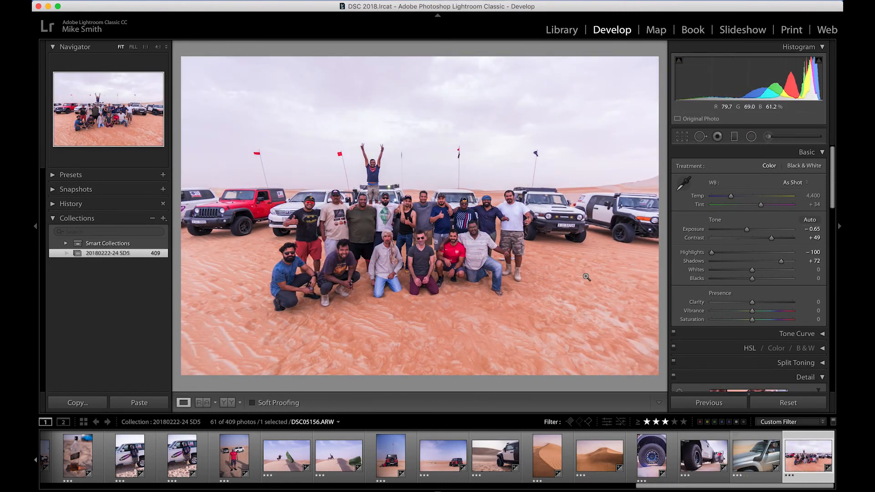
- Crop the desert group photo tighter around the people and cars, and compare it with the unedited version
{"action": "key", "text": "r"}
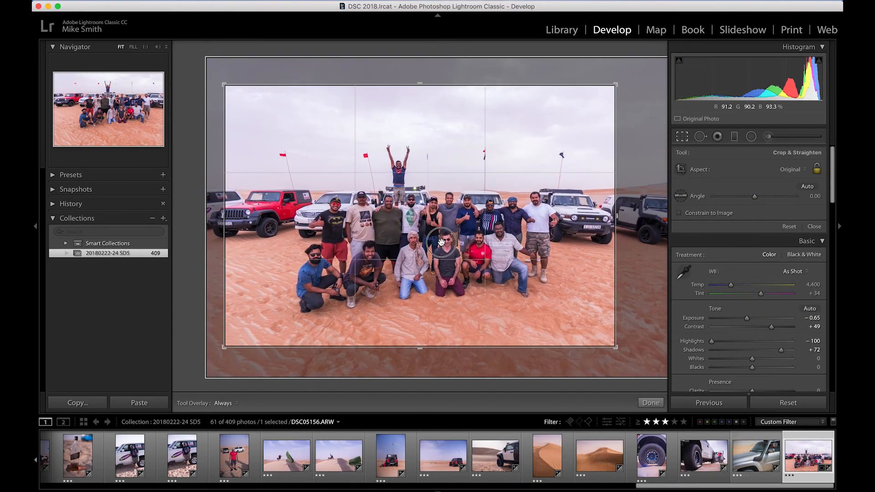
{"action": "left_click_drag", "start_coordinate": [441, 243], "coordinate": [437, 242]}
{"action": "left_click", "coordinate": [650, 403]}
{"action": "key", "text": "backslash"}
{"action": "key", "text": "backslash"}
{"action": "left_click", "coordinate": [578, 0]}
{"action": "left_click", "coordinate": [588, 16]}
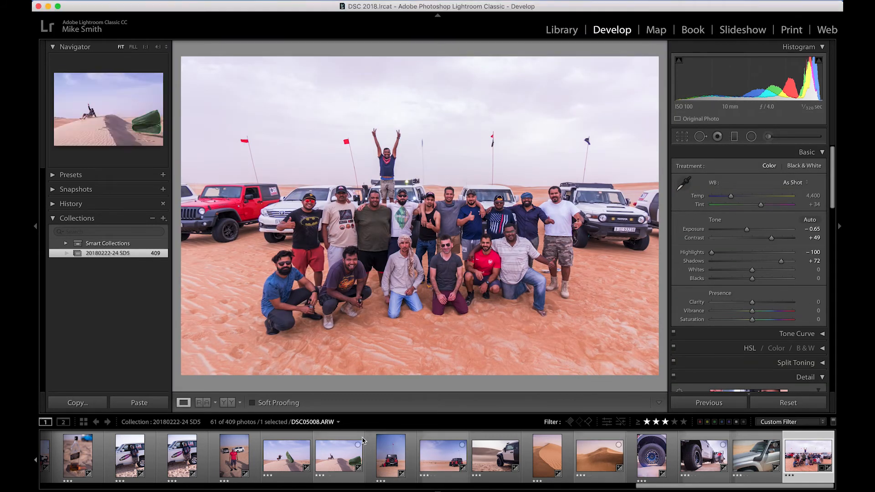
- Select all the filtered photos in the collection and open the export settings for them
{"action": "scroll", "coordinate": [403, 459], "scroll_direction": "up", "scroll_amount": 10}
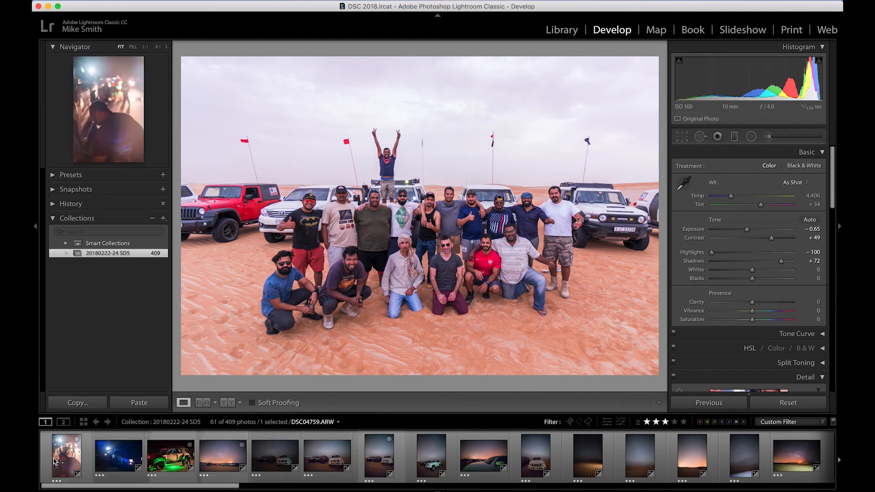
{"action": "key", "text": "super+a"}
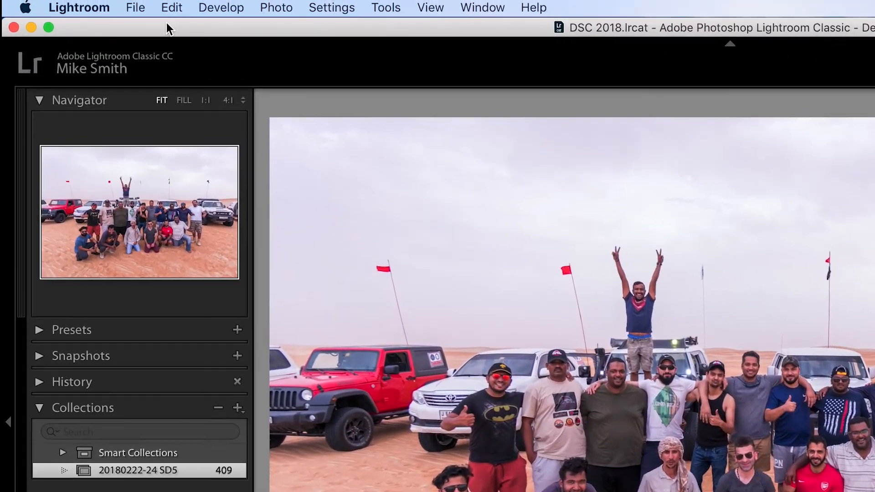
{"action": "left_click", "coordinate": [142, 8]}
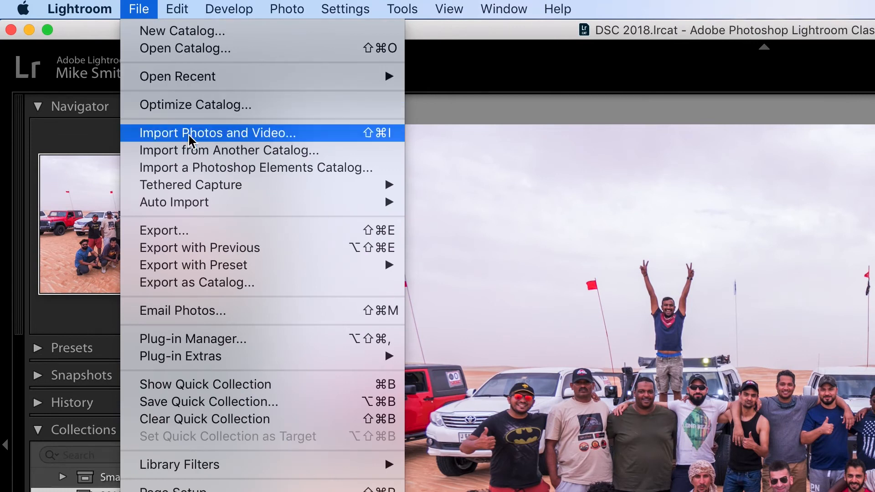
{"action": "left_click", "coordinate": [192, 228]}
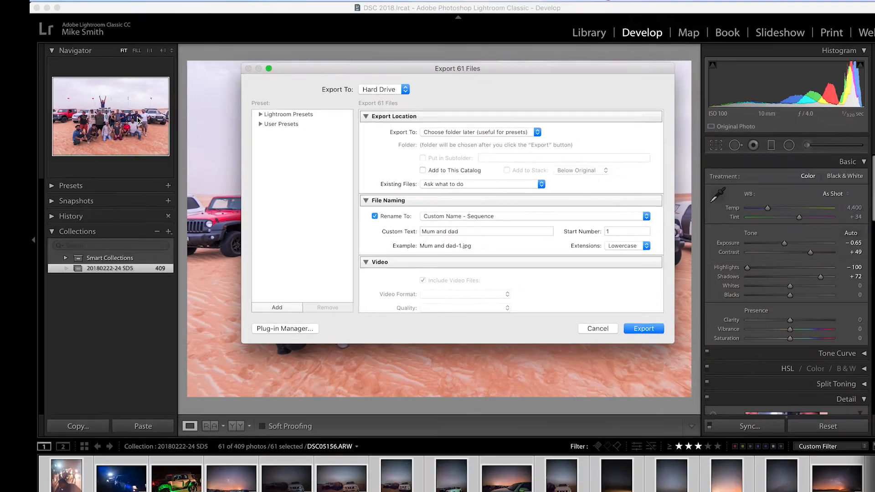
- Set the custom text for the exported file names to "Dark skies challenge"
{"action": "scroll", "coordinate": [486, 159], "scroll_direction": "down", "scroll_amount": 10}
{"action": "scroll", "coordinate": [486, 158], "scroll_direction": "up", "scroll_amount": 10}
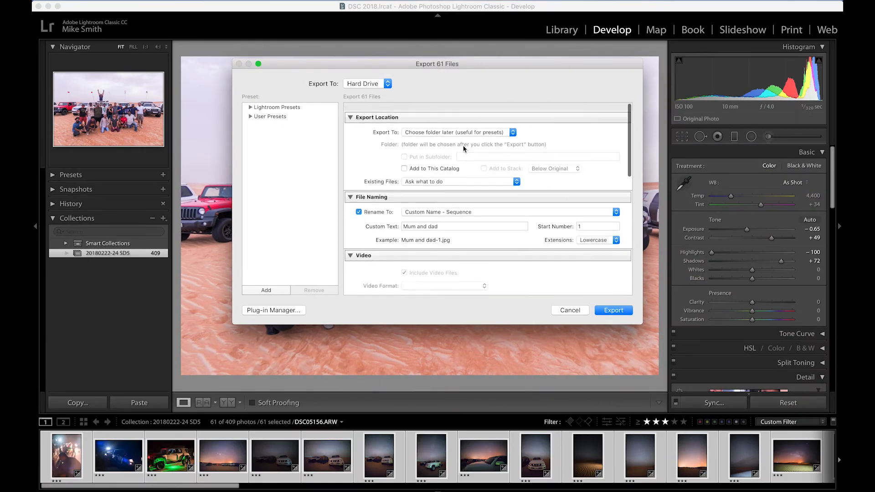
{"action": "scroll", "coordinate": [464, 148], "scroll_direction": "down", "scroll_amount": 1}
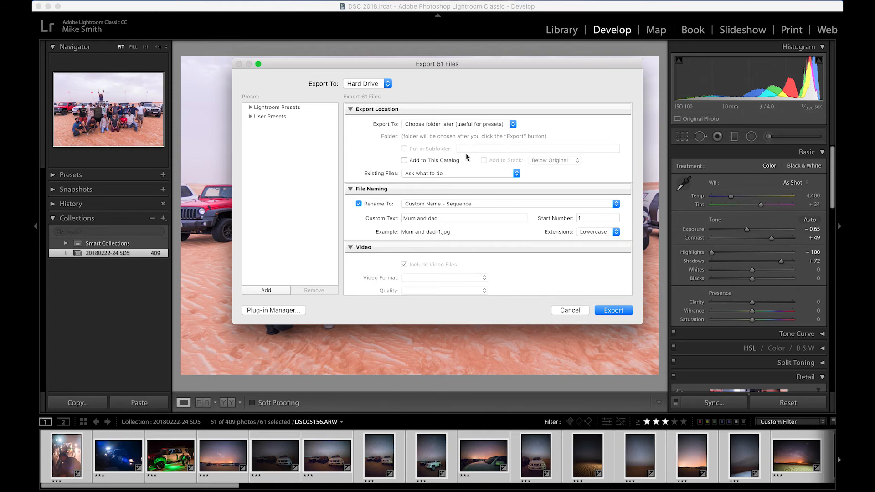
{"action": "triple_click", "coordinate": [443, 218]}
{"action": "key", "text": "BackSpace"}
{"action": "left_click", "coordinate": [412, 219]}
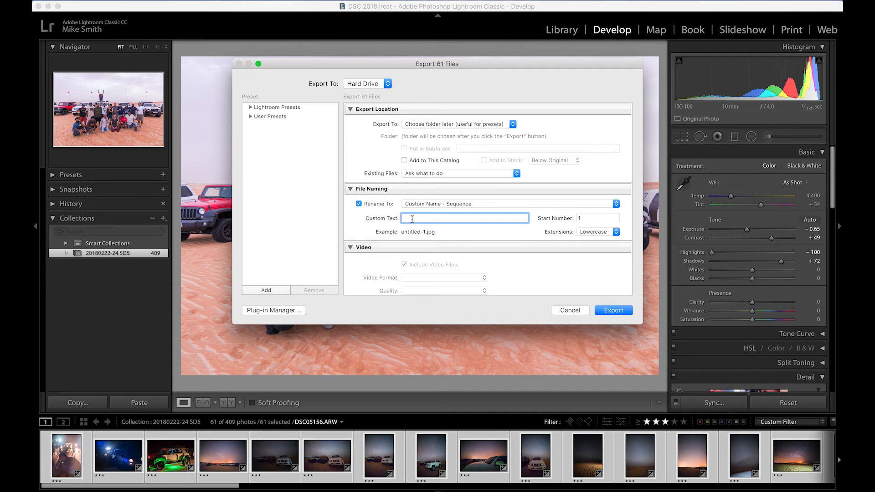
{"action": "type", "text": "Dark skies challenge"}
- Turn off output sharpening in the export settings and start the export
{"action": "scroll", "coordinate": [557, 196], "scroll_direction": "down", "scroll_amount": 10}
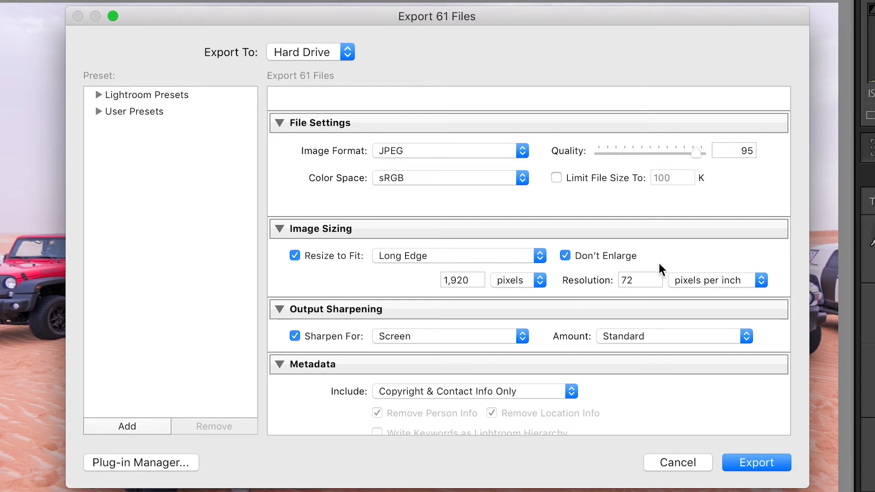
{"action": "scroll", "coordinate": [662, 270], "scroll_direction": "down", "scroll_amount": 5}
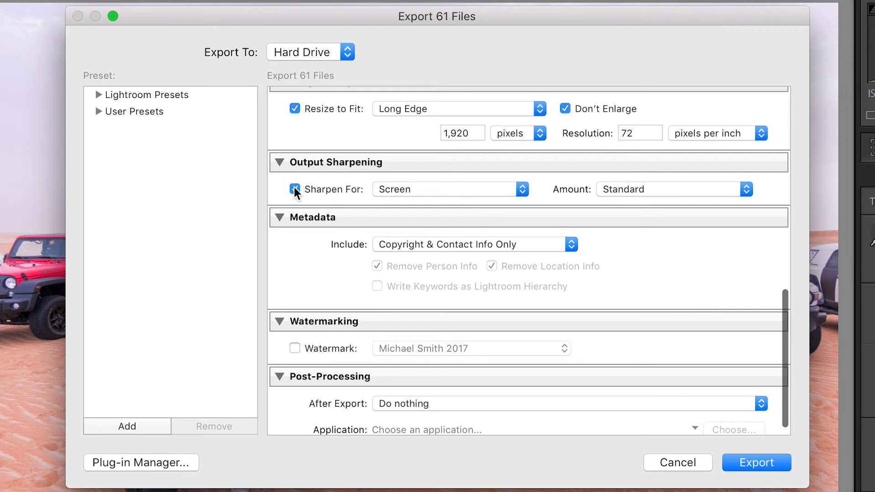
{"action": "left_click", "coordinate": [295, 188]}
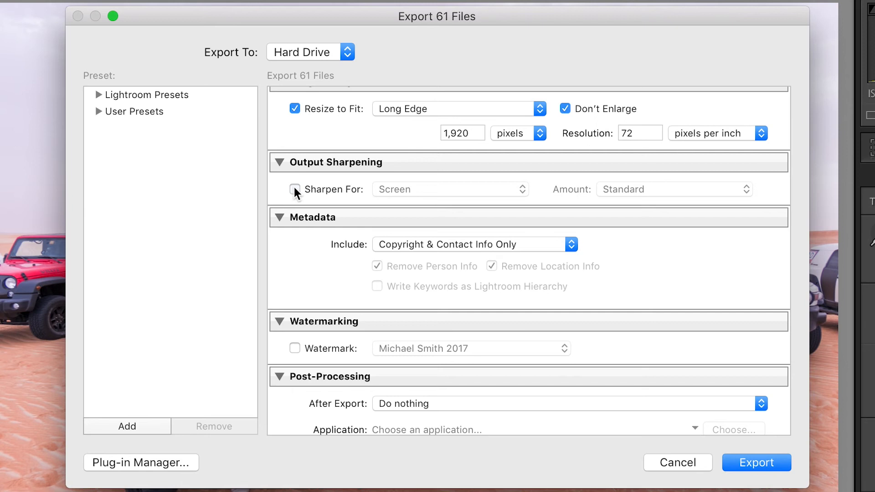
{"action": "scroll", "coordinate": [352, 191], "scroll_direction": "down", "scroll_amount": 1}
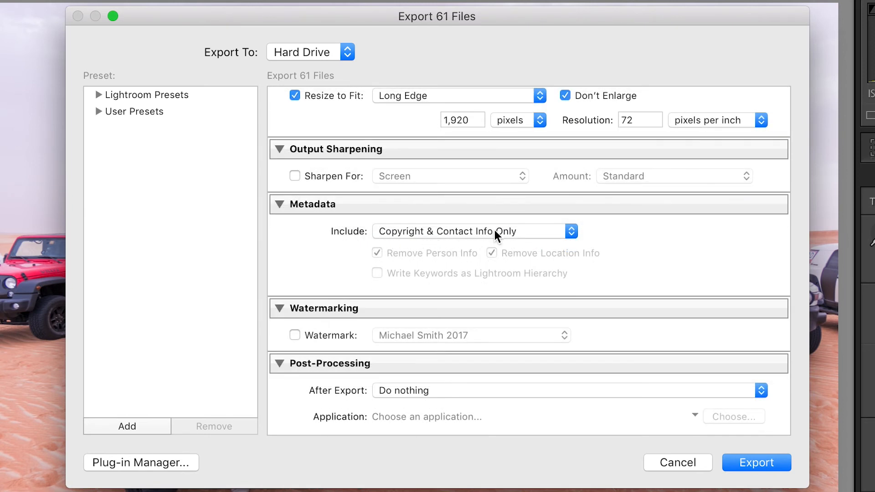
{"action": "scroll", "coordinate": [649, 243], "scroll_direction": "down", "scroll_amount": 1}
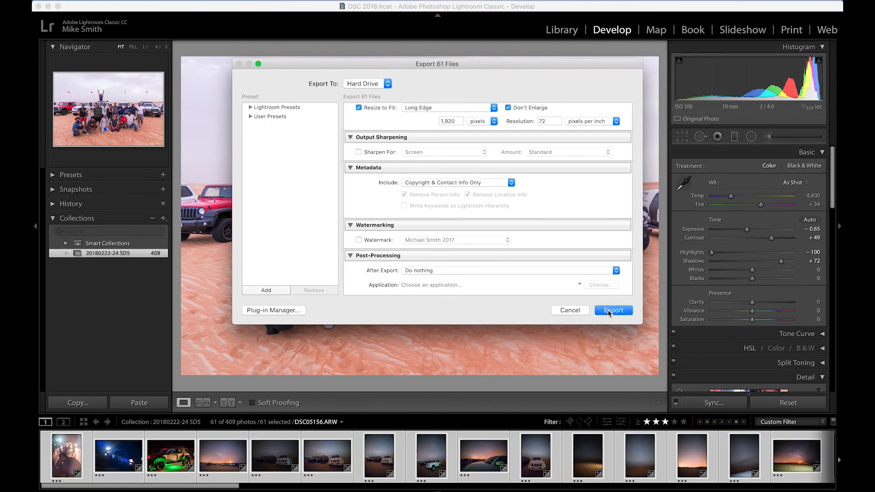
{"action": "left_click", "coordinate": [617, 321]}
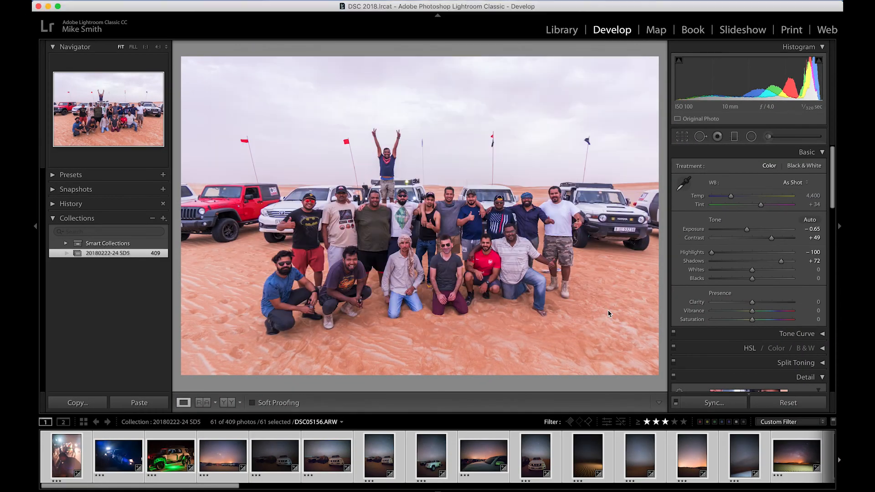
- Browse to the Images folder in Dropbox for the export destination and widen the folder list to show full names
{"action": "left_click", "coordinate": [296, 134]}
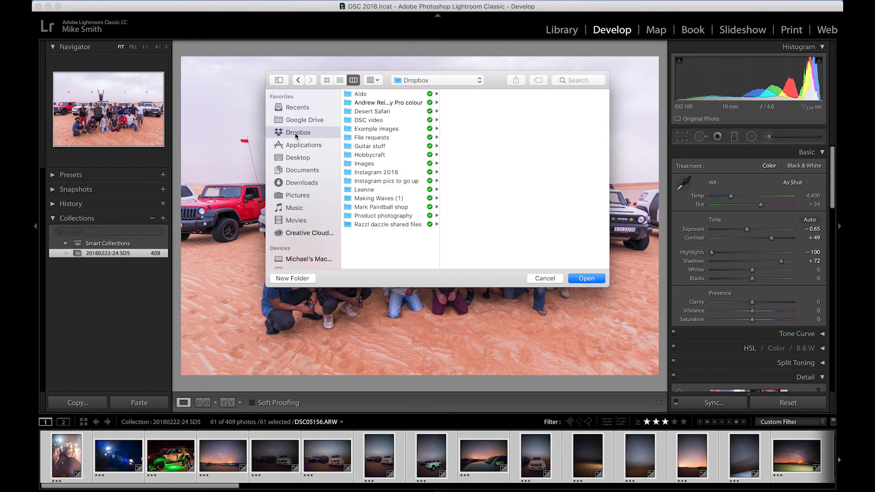
{"action": "left_click", "coordinate": [363, 164]}
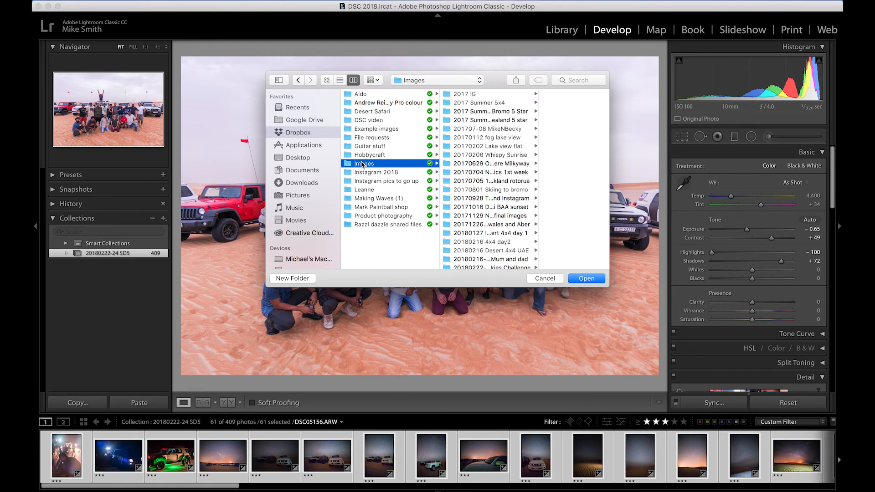
{"action": "left_click_drag", "start_coordinate": [538, 167], "coordinate": [594, 171]}
{"action": "scroll", "coordinate": [500, 158], "scroll_direction": "down", "scroll_amount": 5}
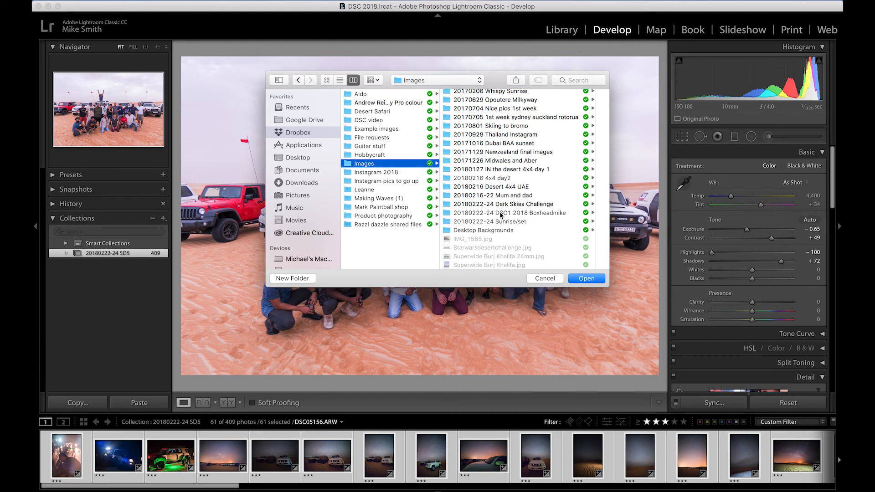
{"action": "left_click", "coordinate": [528, 213]}
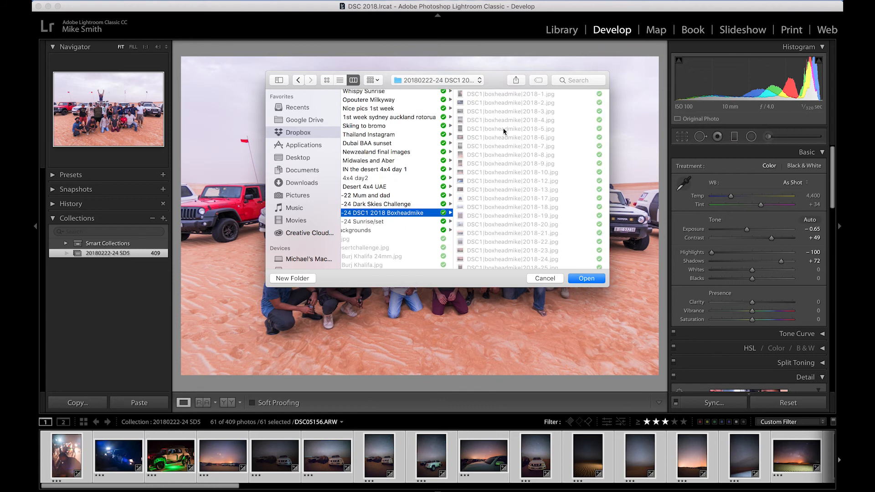
{"action": "scroll", "coordinate": [504, 131], "scroll_direction": "left", "scroll_amount": 2}
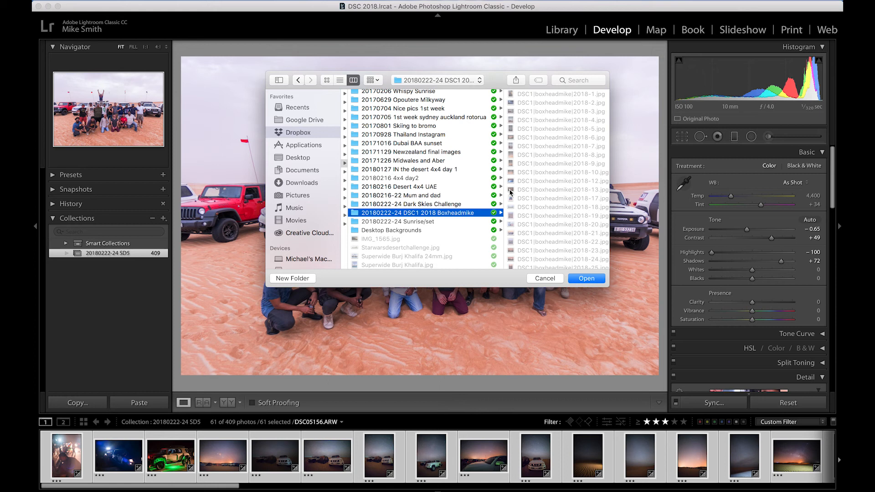
{"action": "scroll", "coordinate": [467, 231], "scroll_direction": "left", "scroll_amount": 3}
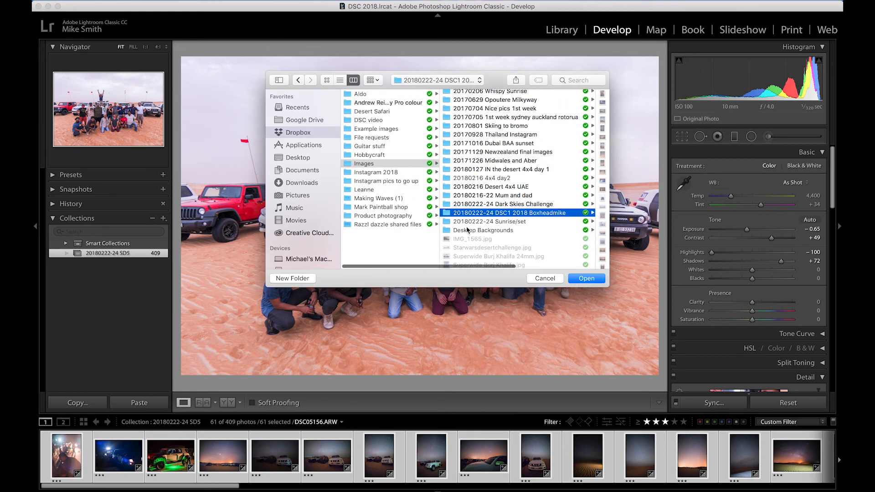
{"action": "left_click", "coordinate": [351, 165]}
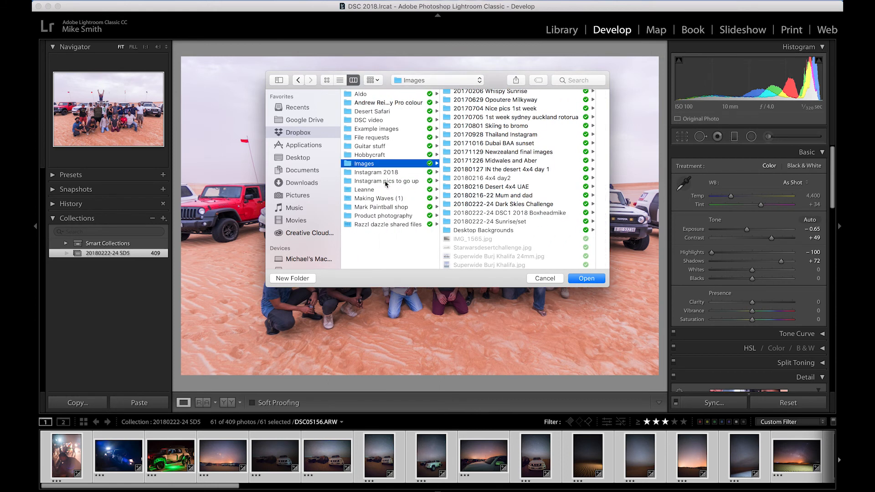
{"action": "left_click", "coordinate": [293, 278]}
{"action": "type", "text": "20180222"}
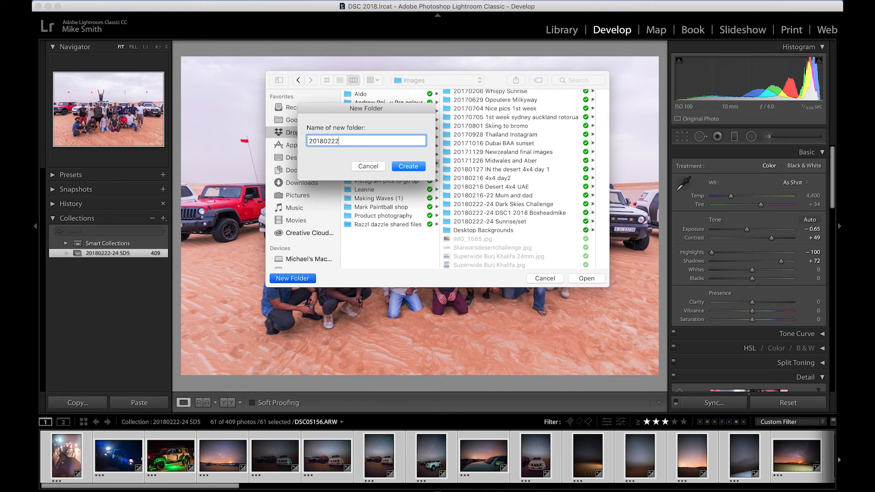
{"action": "type", "text": "-24 DCS SD5"}
{"action": "left_click", "coordinate": [408, 167]}
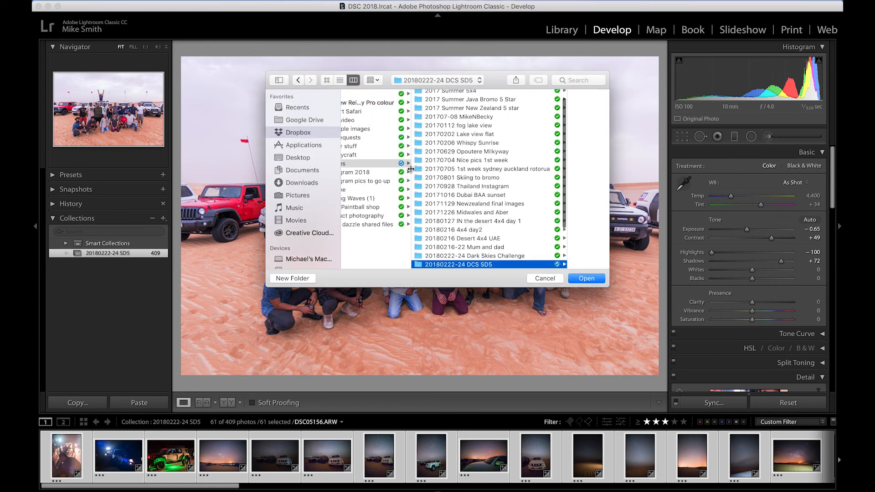
{"action": "left_click", "coordinate": [587, 280]}
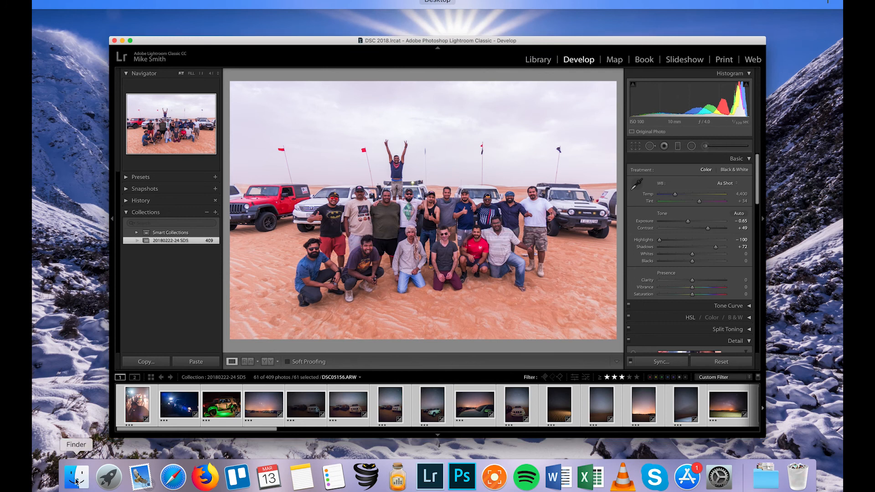
{"action": "left_click", "coordinate": [76, 481]}
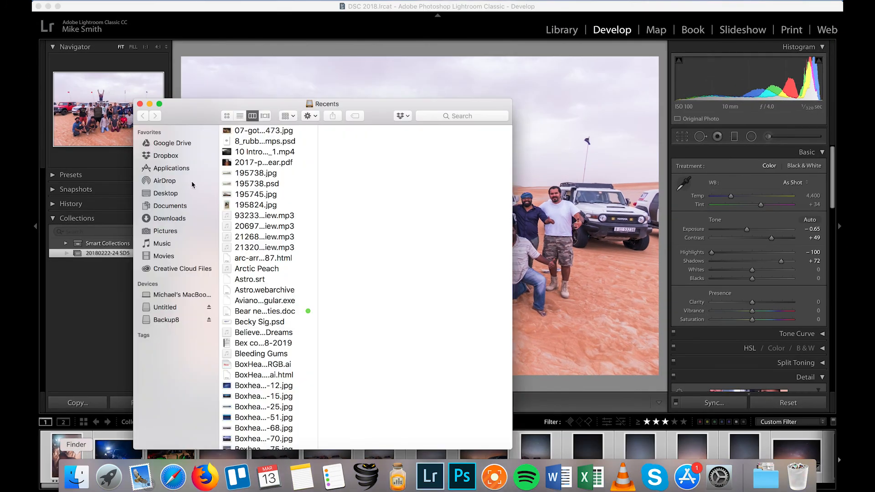
{"action": "left_click", "coordinate": [161, 157]}
{"action": "left_click", "coordinate": [252, 231]}
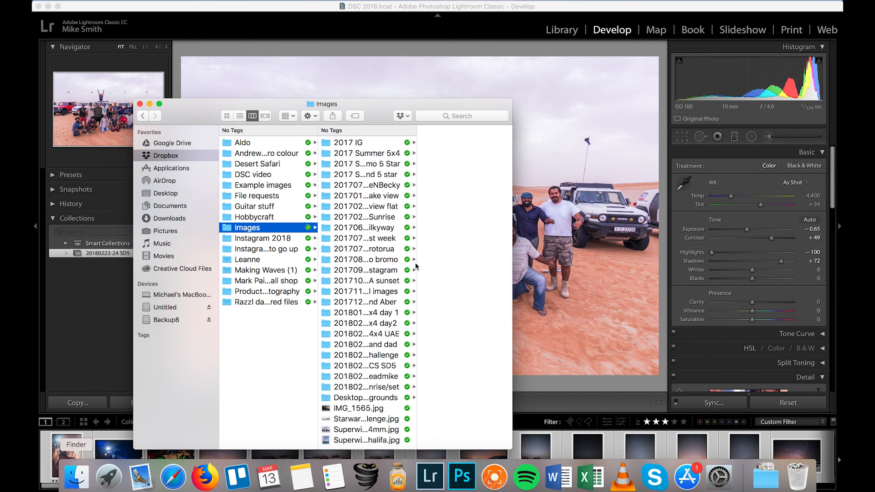
{"action": "left_click_drag", "start_coordinate": [416, 268], "coordinate": [508, 269]}
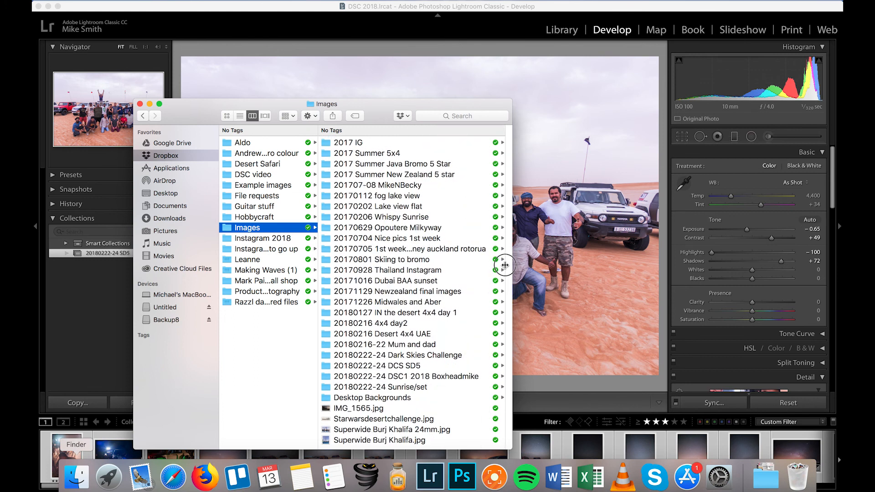
{"action": "left_click", "coordinate": [382, 367]}
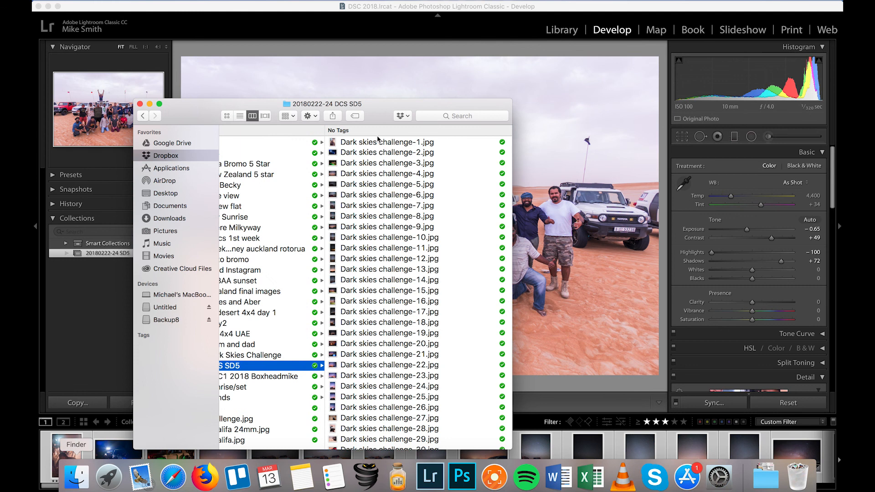
- Preview the exported photos one after another, starting with Dark skies challenge-1.jpg
{"action": "left_click", "coordinate": [371, 143]}
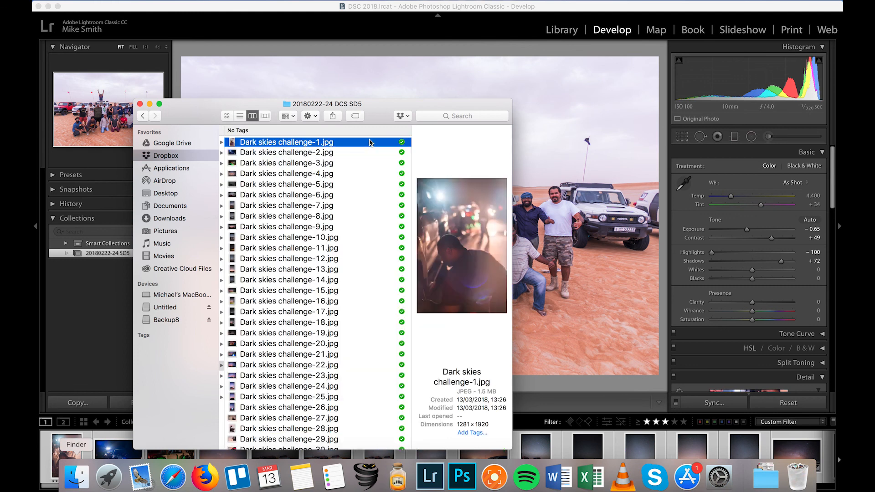
{"action": "key", "text": "space"}
{"action": "key", "text": "Down"}
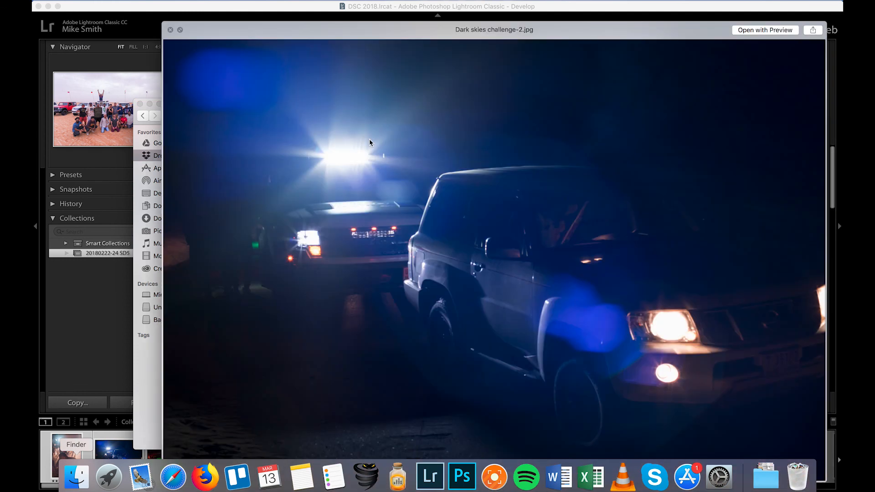
{"action": "key", "text": "Down"}
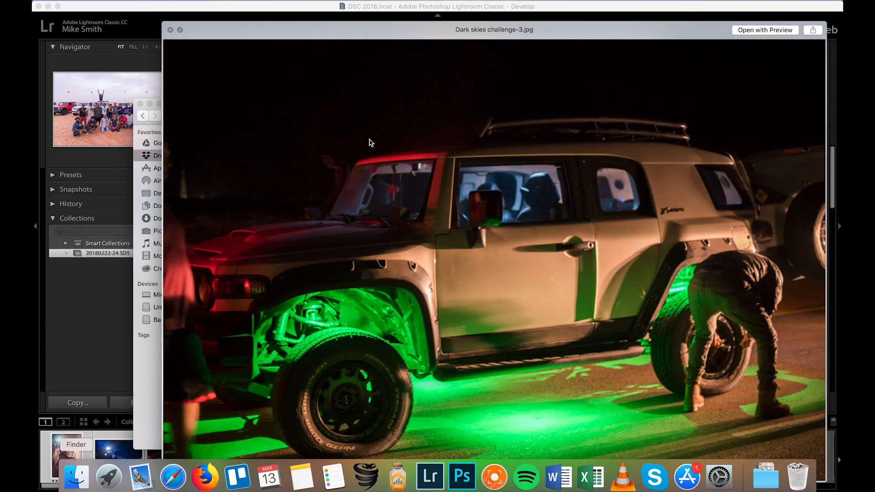
{"action": "key", "text": "Down"}
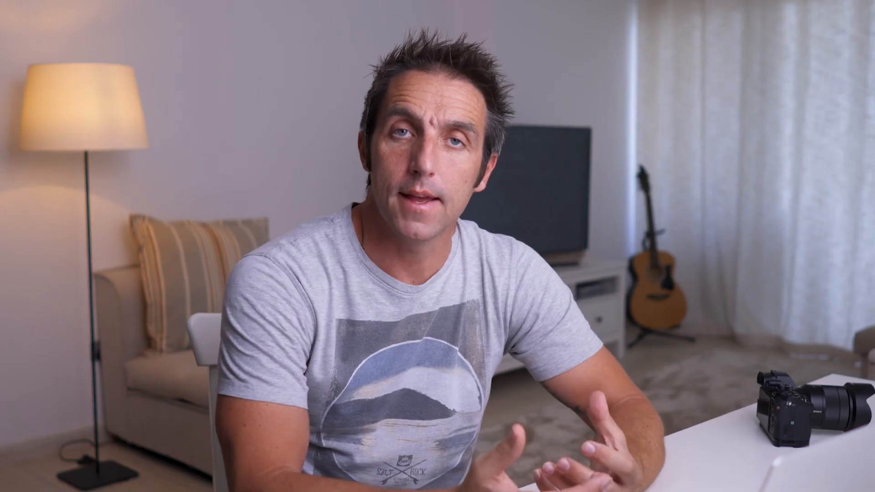